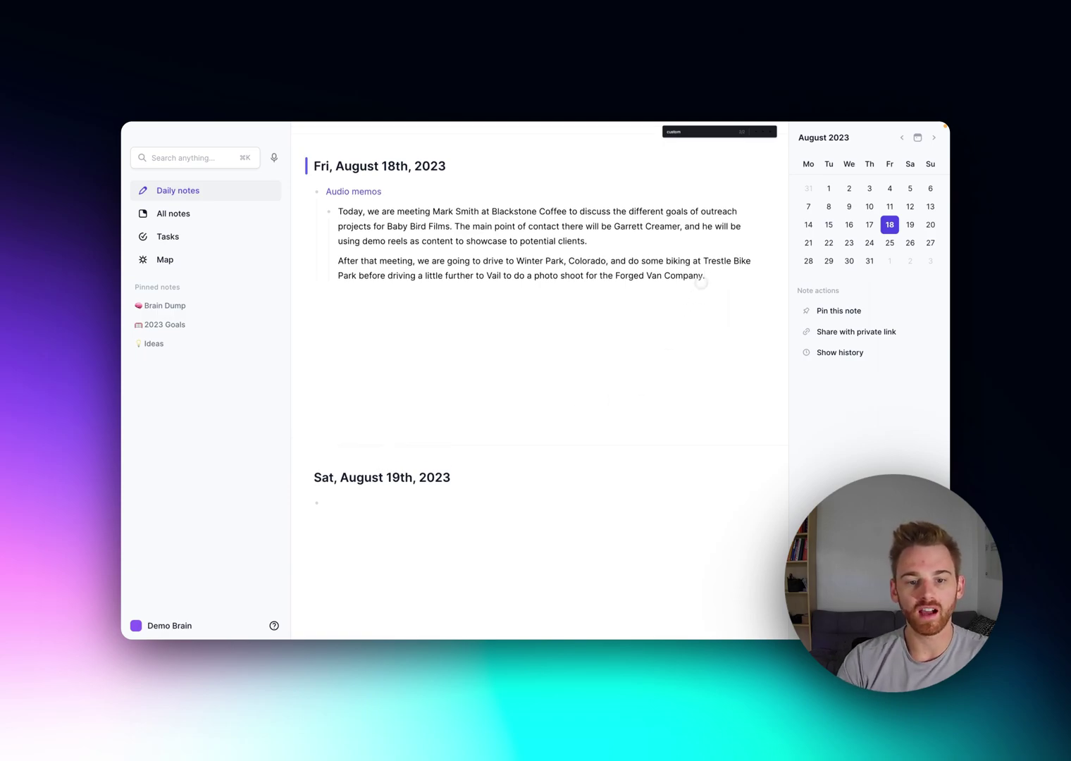
- Select both paragraphs of the August 18th audio memo
left_click_drag(707, 274, 338, 210)
- Run the 'Automatically add backlinks' AI prompt on the memo and replace the text with its backlinked output
left_click(607, 191)
type("back")
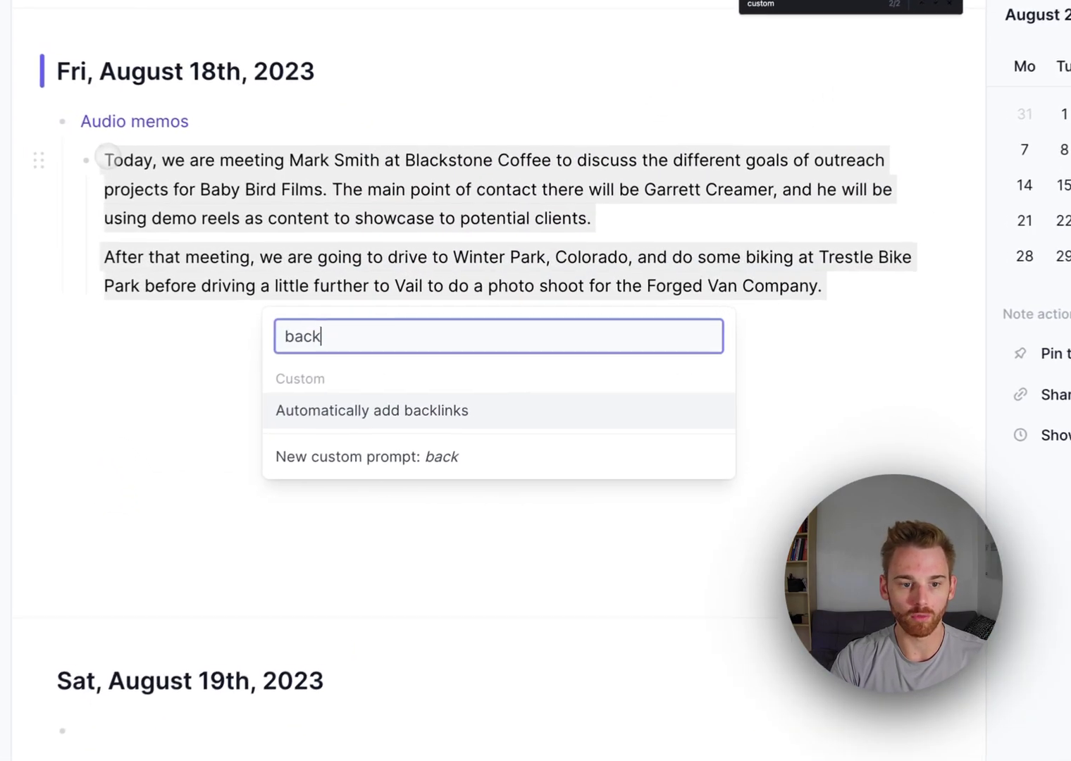
key("Return")
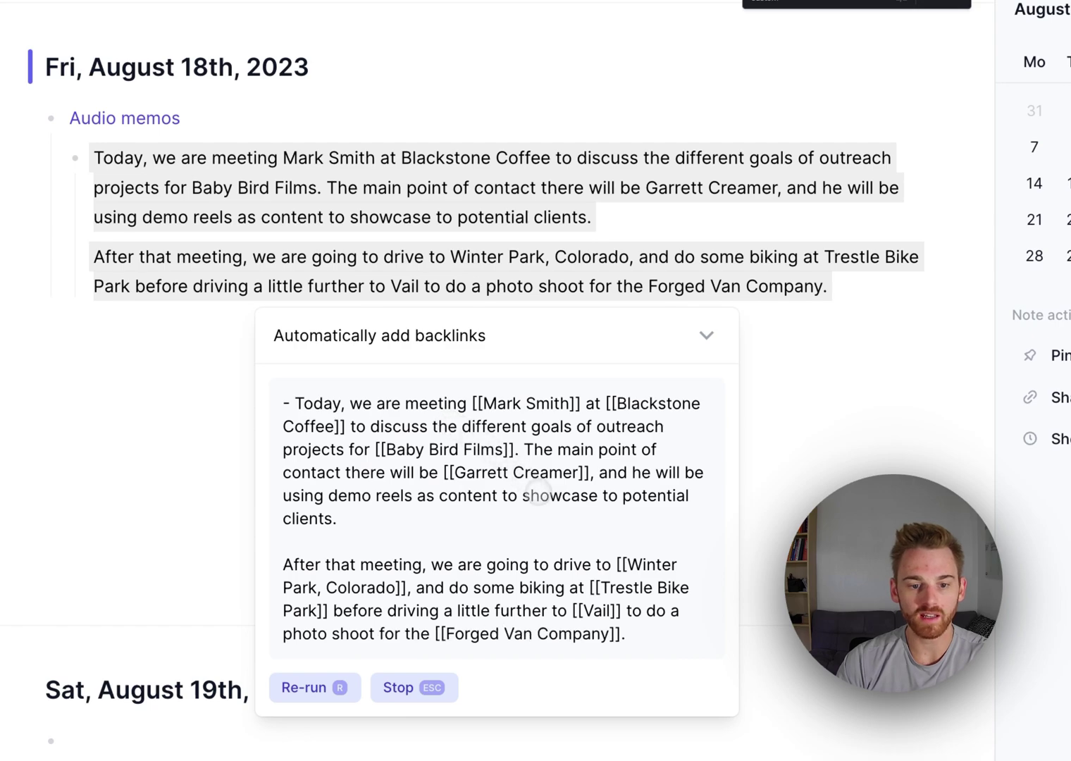
left_click(643, 688)
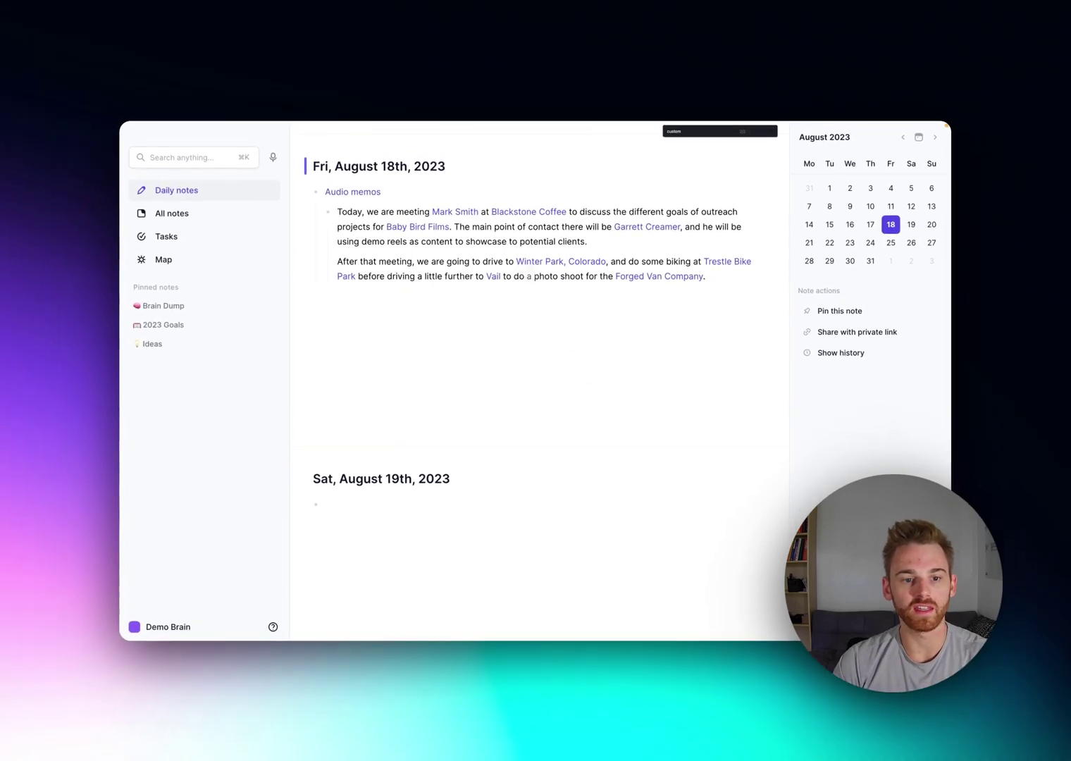
mouse_move(522, 211)
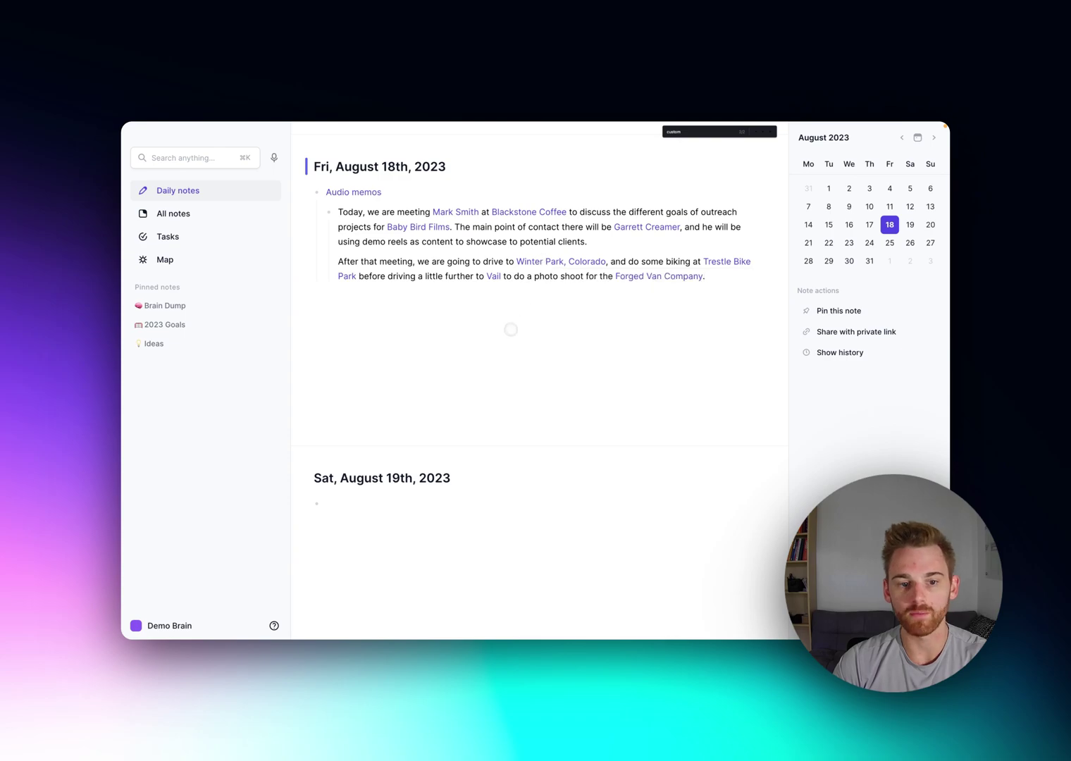
- Rerun 'Automatically add backlinks' on the whole memo and expand its instruction text in a taller textarea
key("super+a")
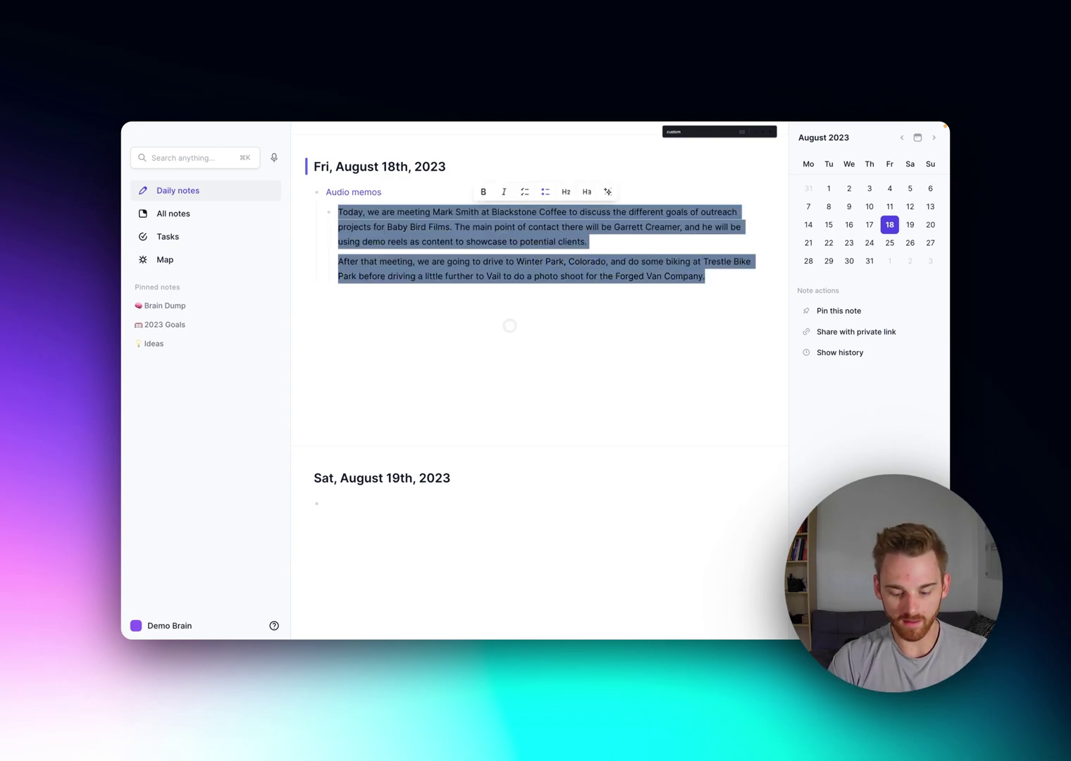
key("super+j")
type("back")
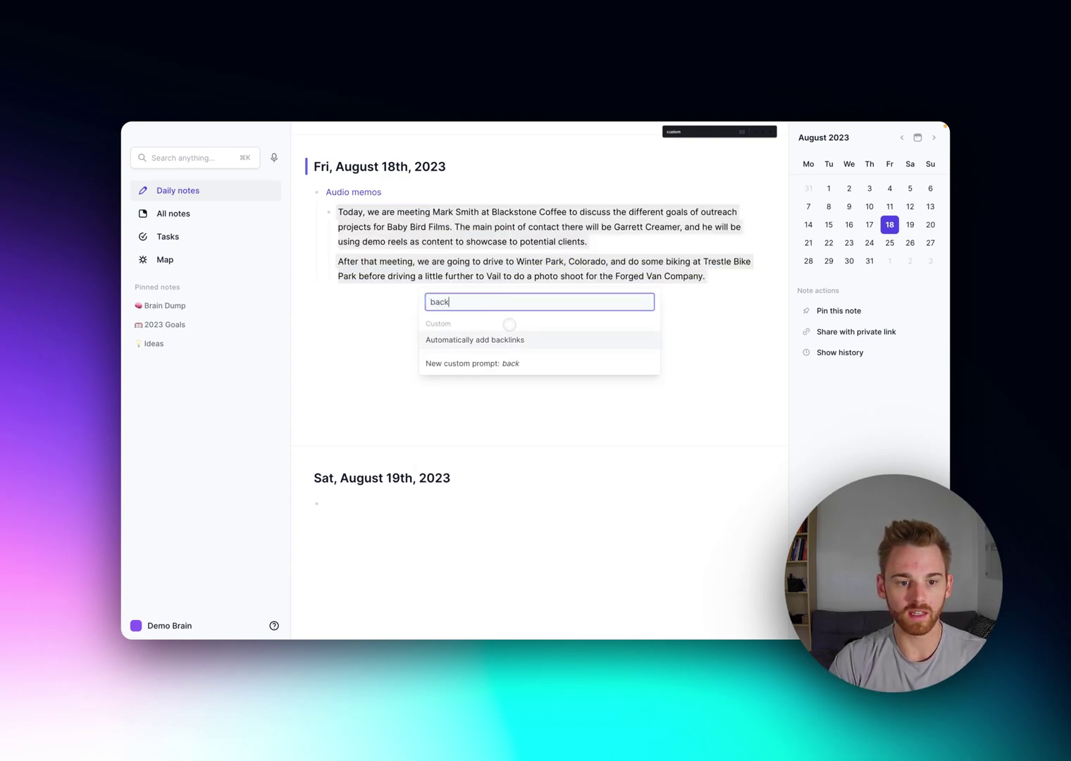
key("Return")
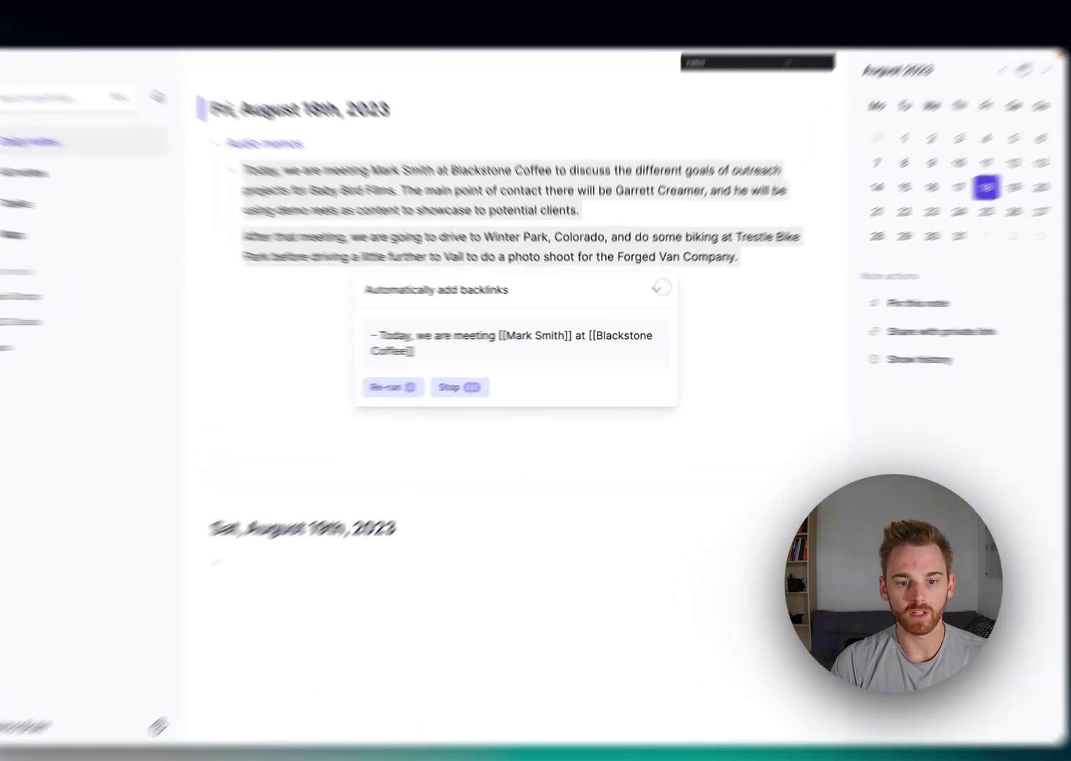
left_click(644, 300)
left_click_drag(687, 475, 687, 552)
scroll(664, 506, "down", 1)
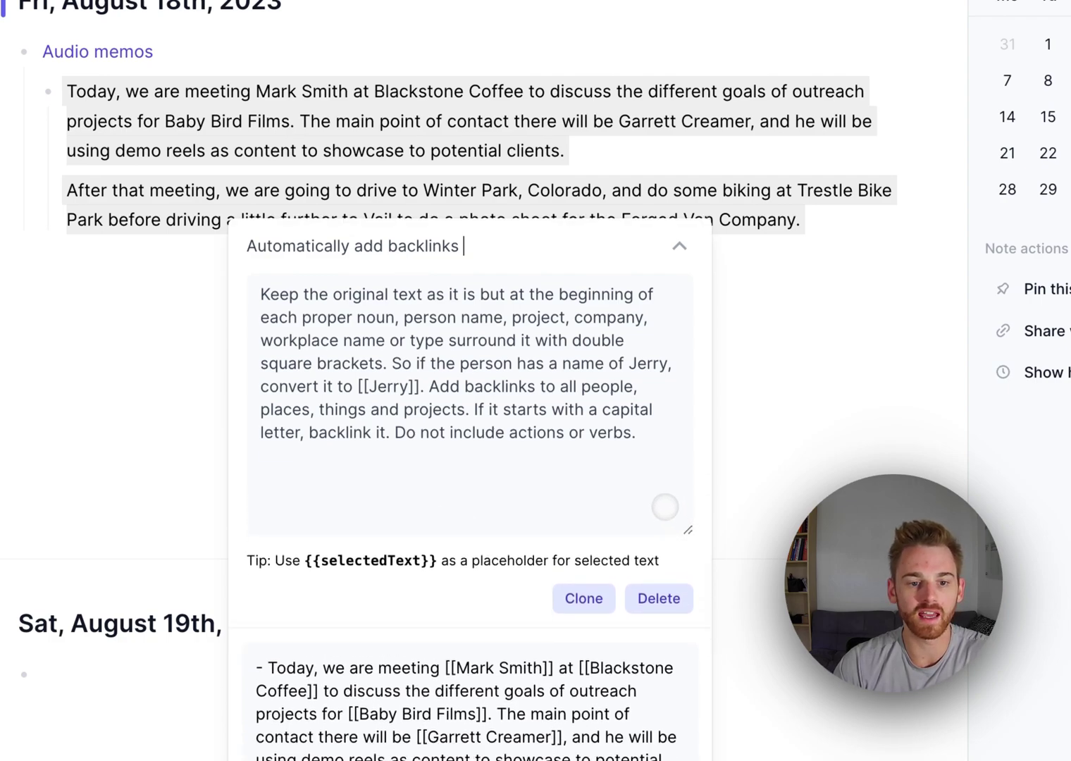
scroll(664, 506, "down", 1)
scroll(648, 458, "down", 1)
left_click(624, 411)
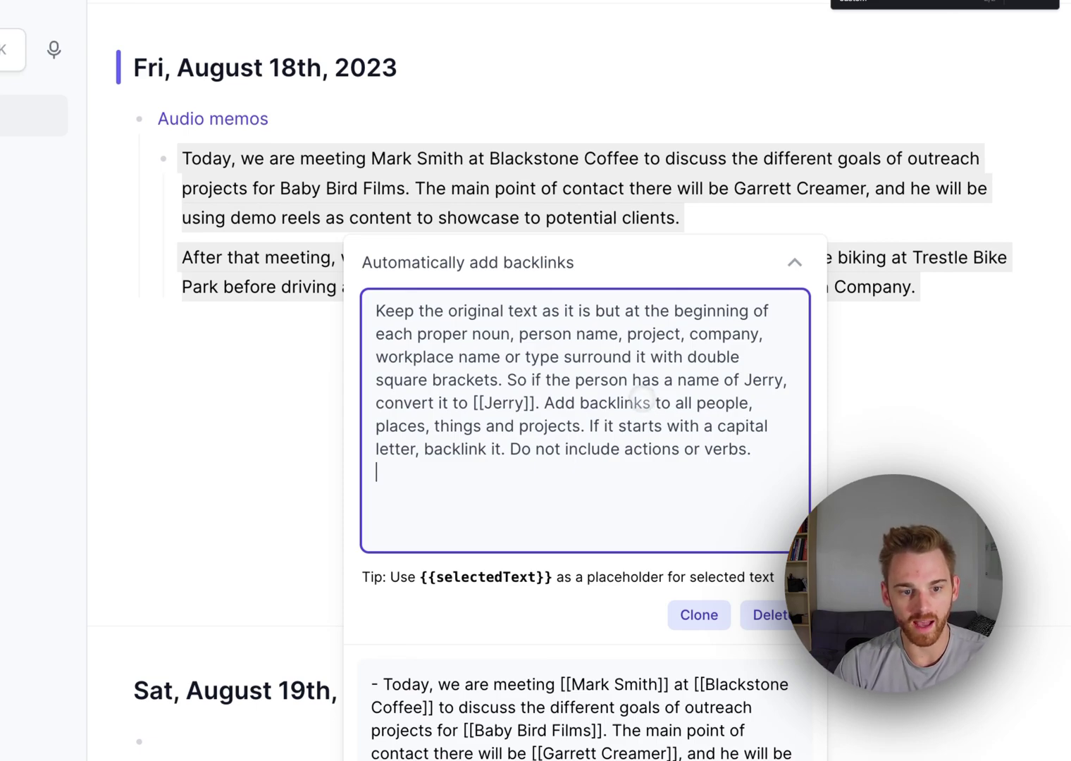
left_click_drag(693, 352, 373, 374)
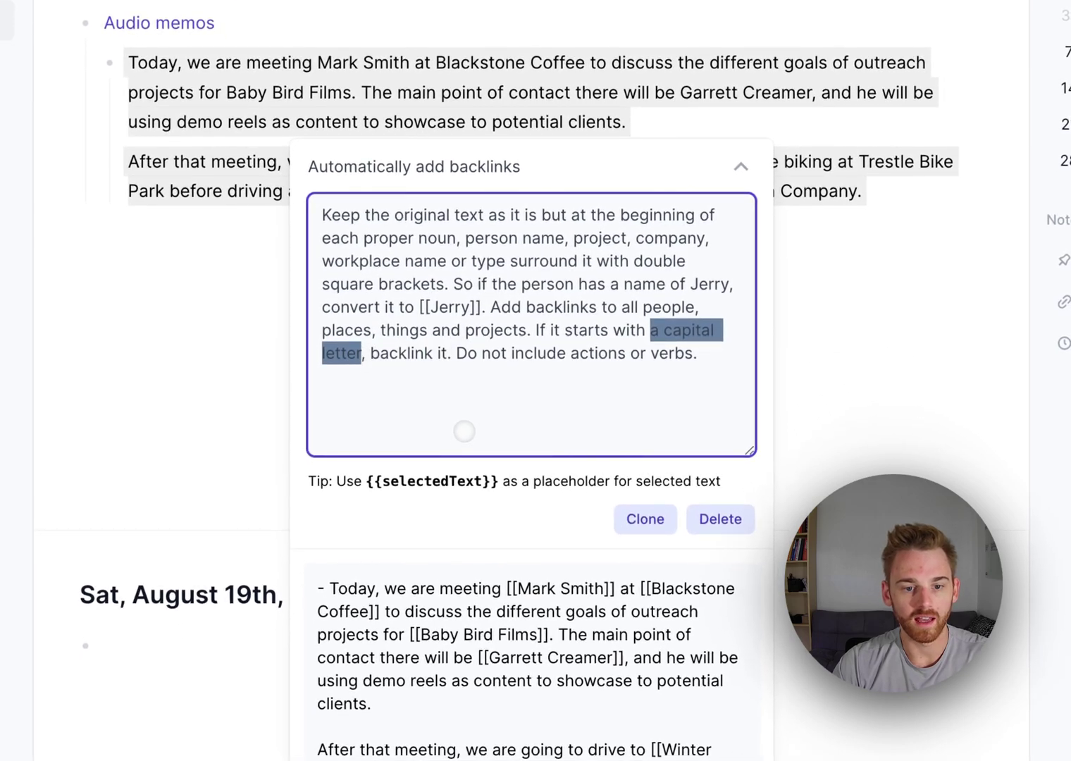
left_click(463, 430)
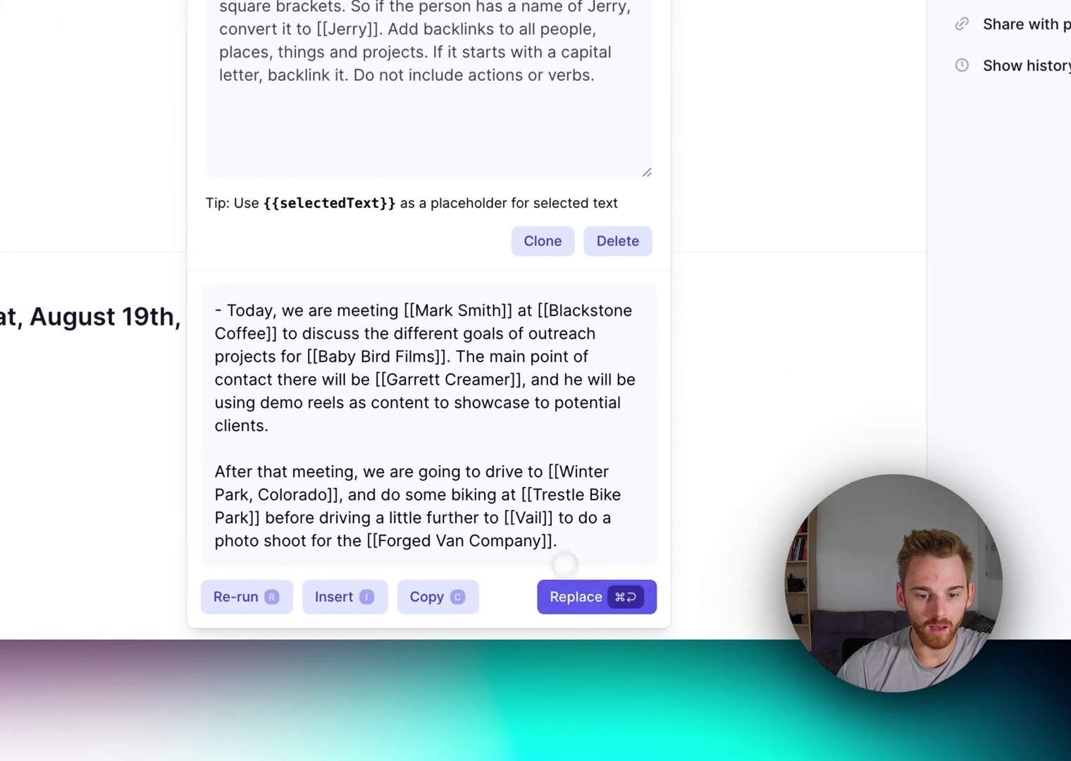
- Replace the memo with the backlinked version and check link previews like Blackstone Coffee's Boulder entry
left_click(583, 597)
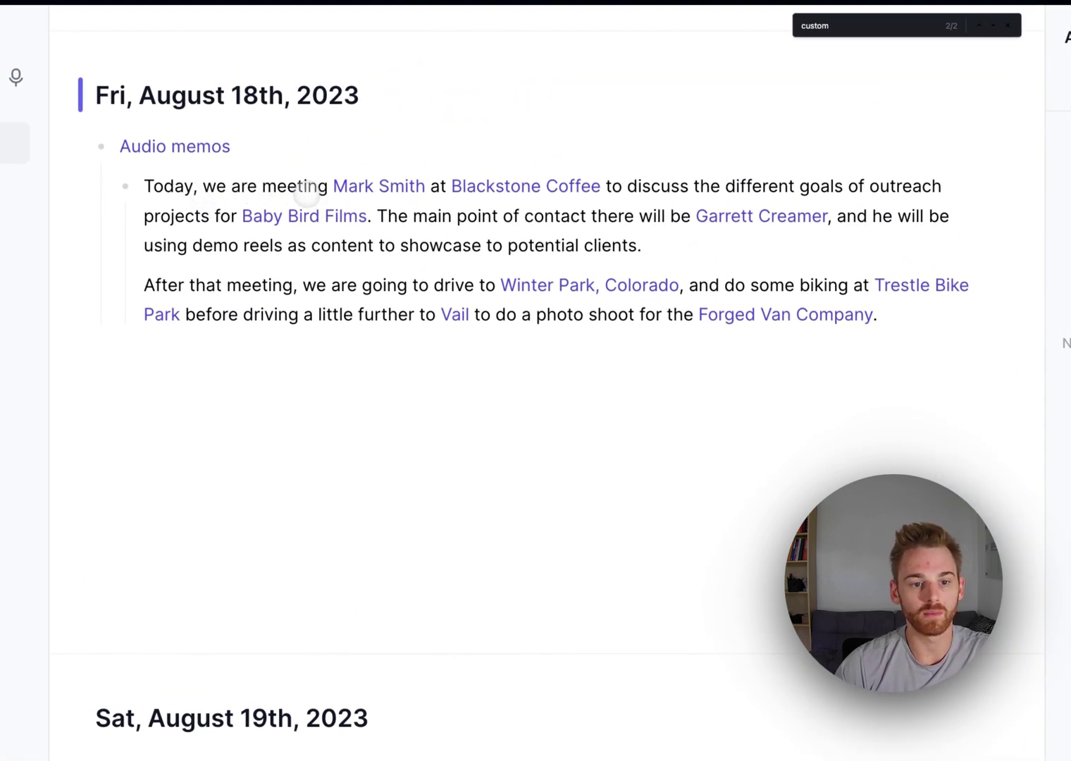
mouse_move(338, 186)
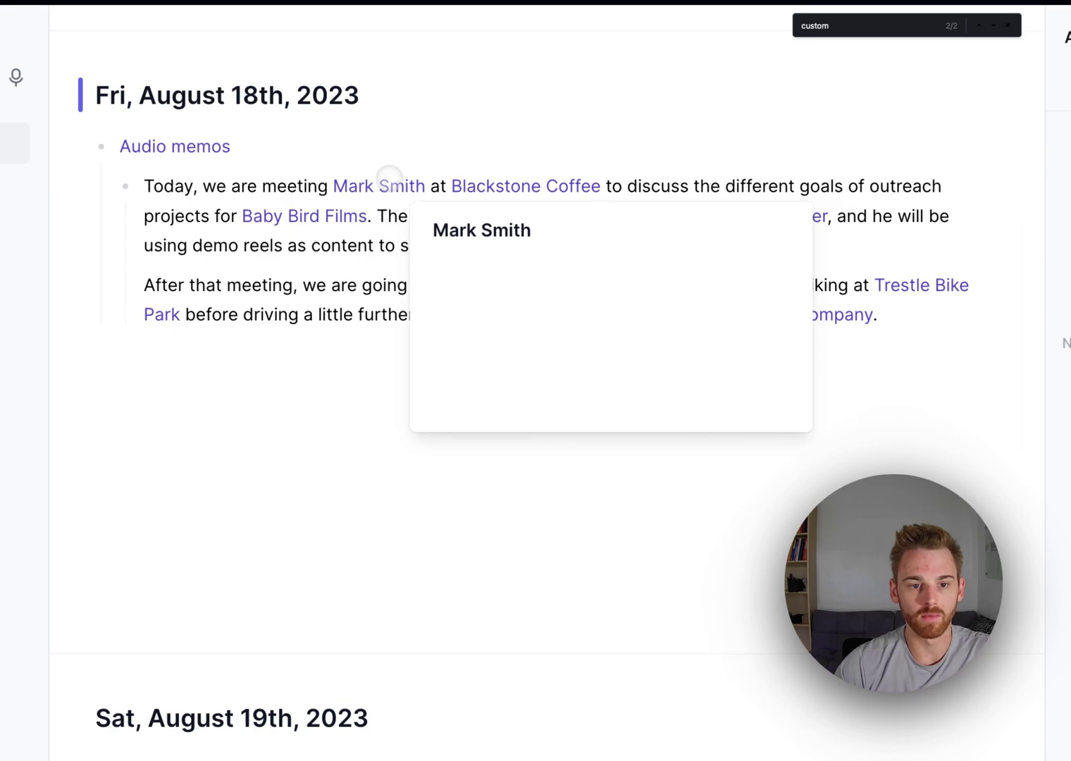
mouse_move(484, 178)
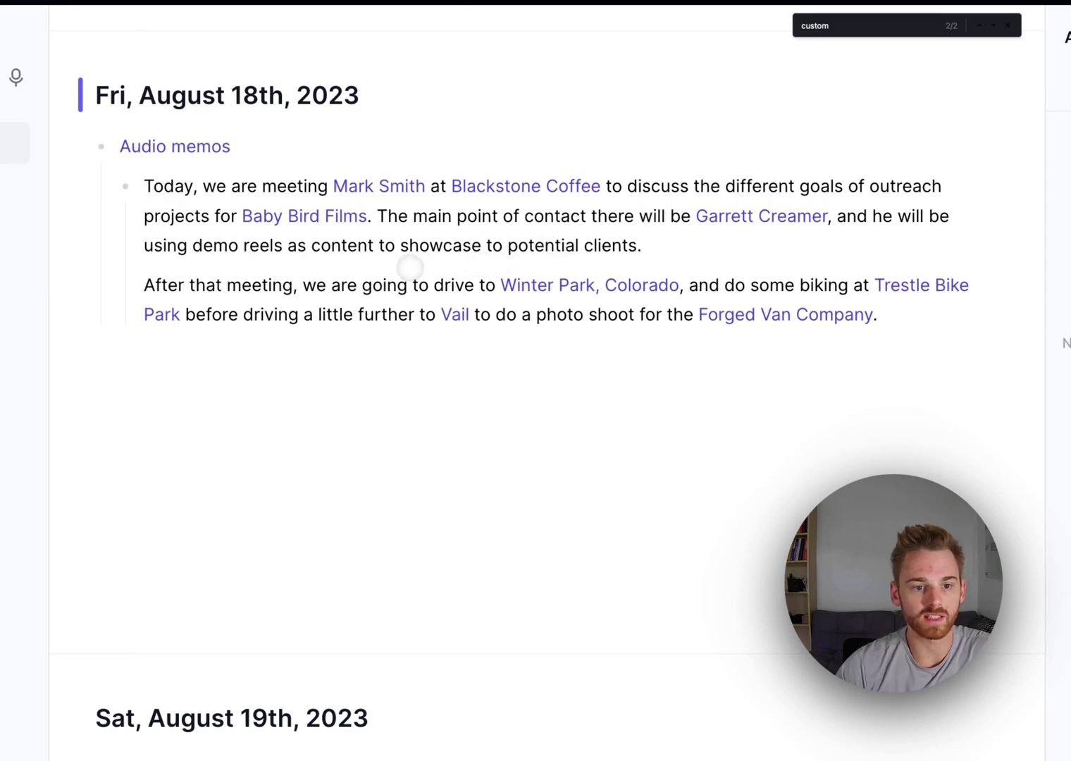
mouse_move(340, 226)
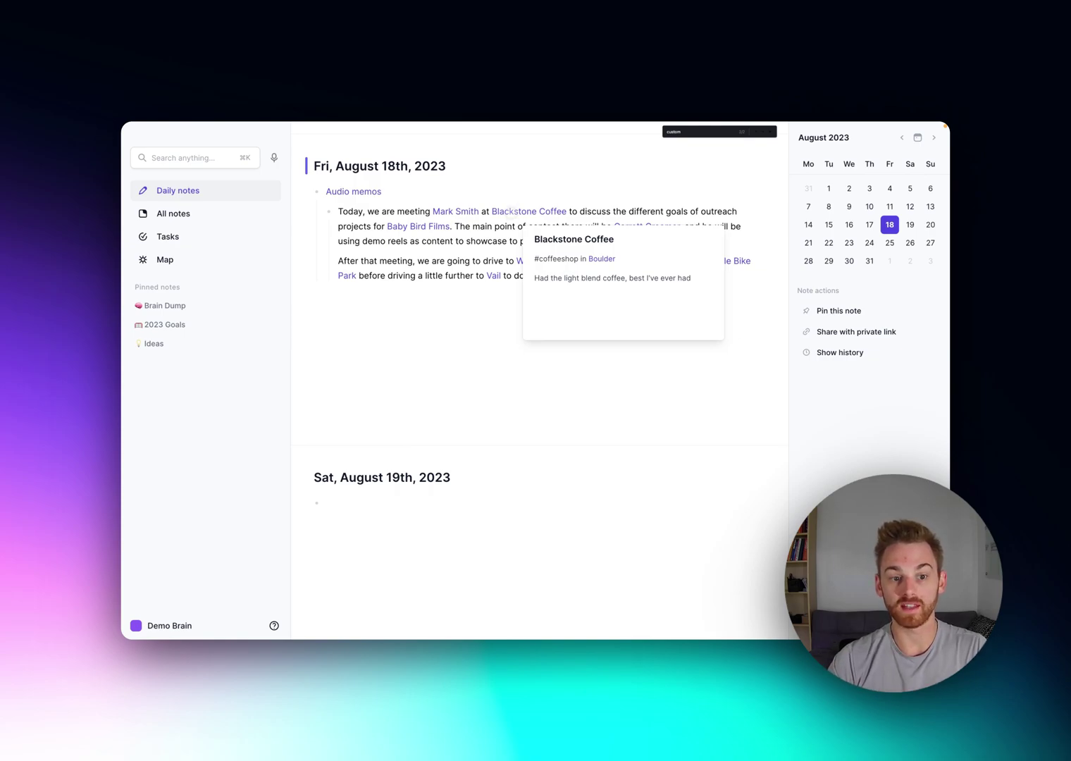
mouse_move(437, 230)
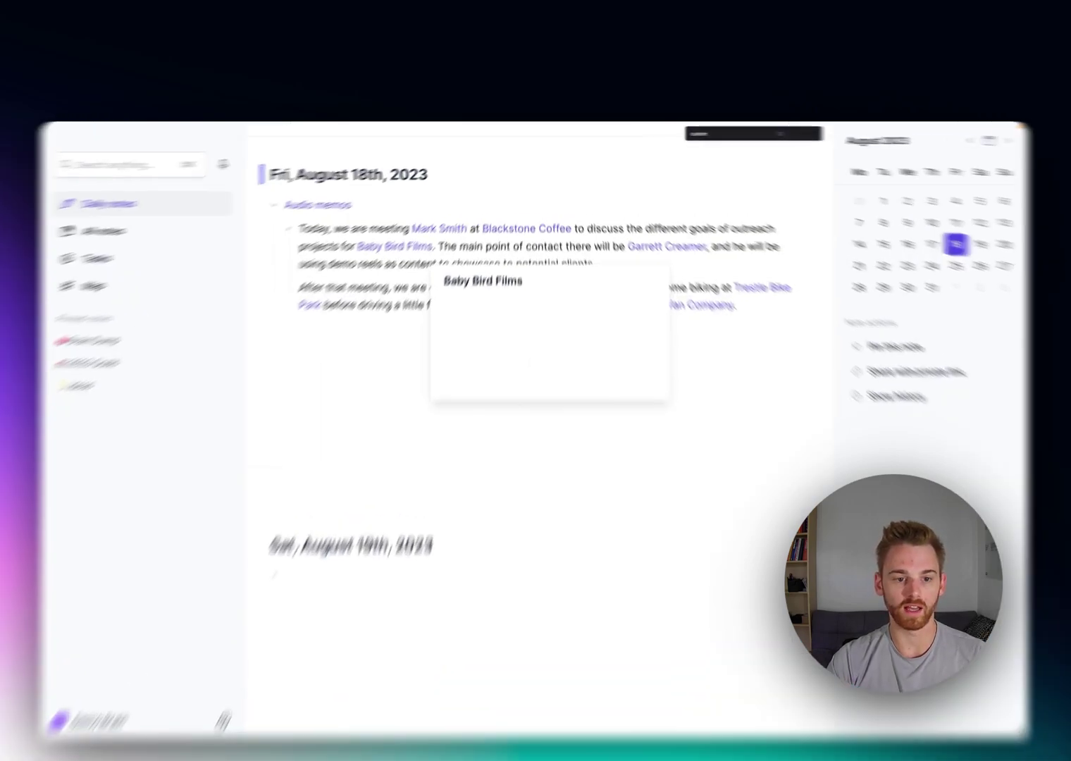
- Add the company template's type and domain lines to the Baby Bird Films note, then close it
left_click(437, 227)
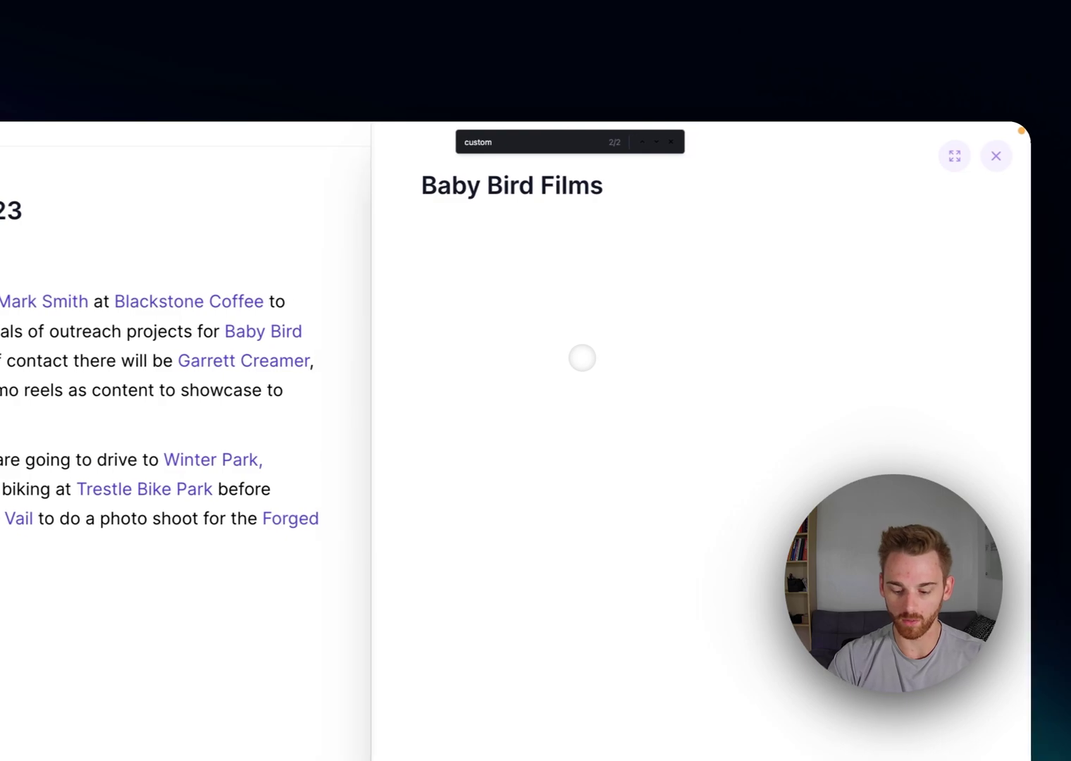
type("/com")
key("Return")
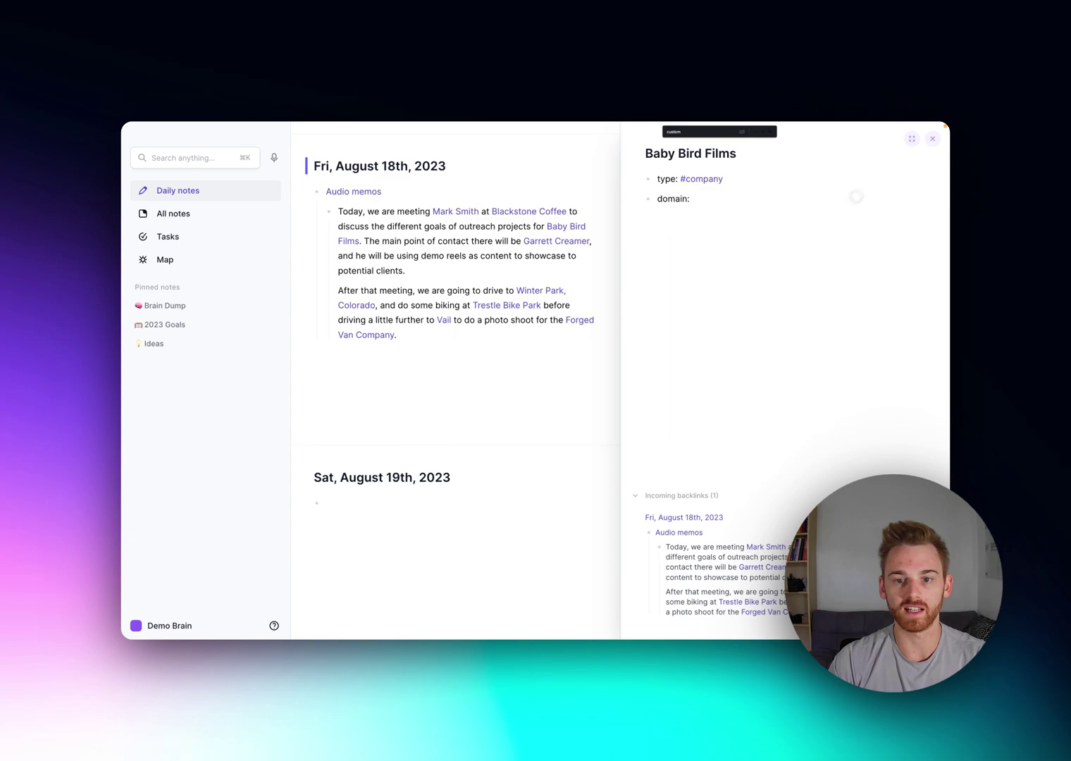
left_click(931, 138)
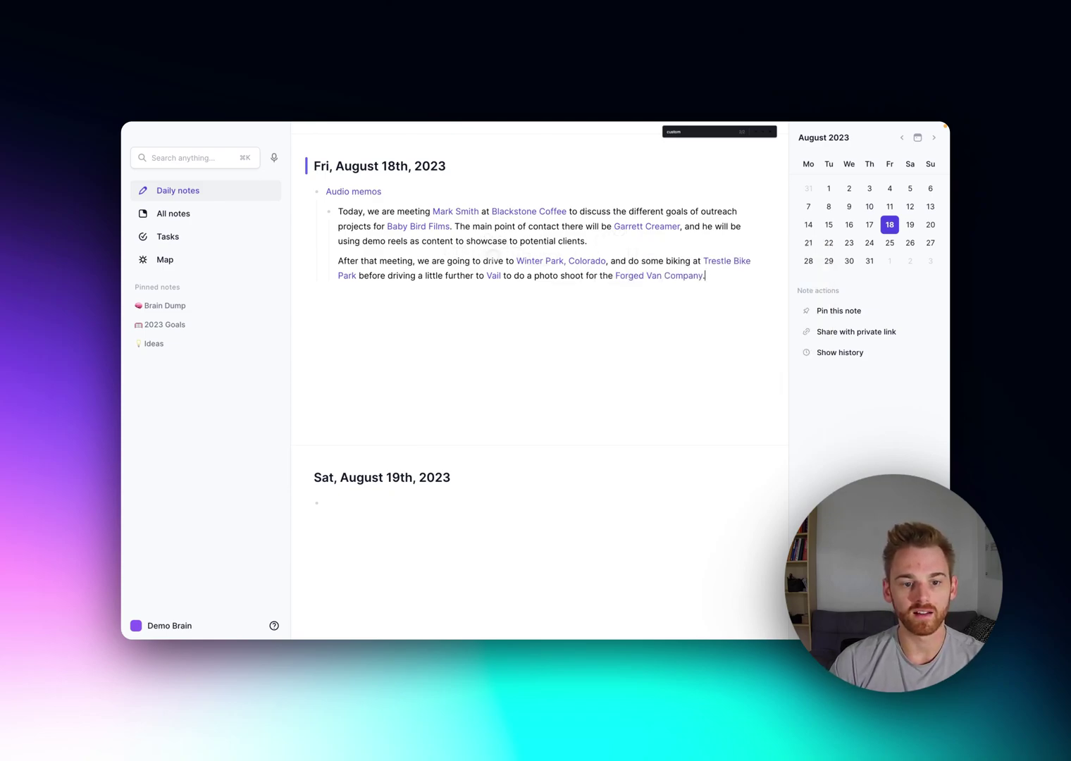
- Check the preview cards of the remaining linked names in the August 18th memo
mouse_move(530, 258)
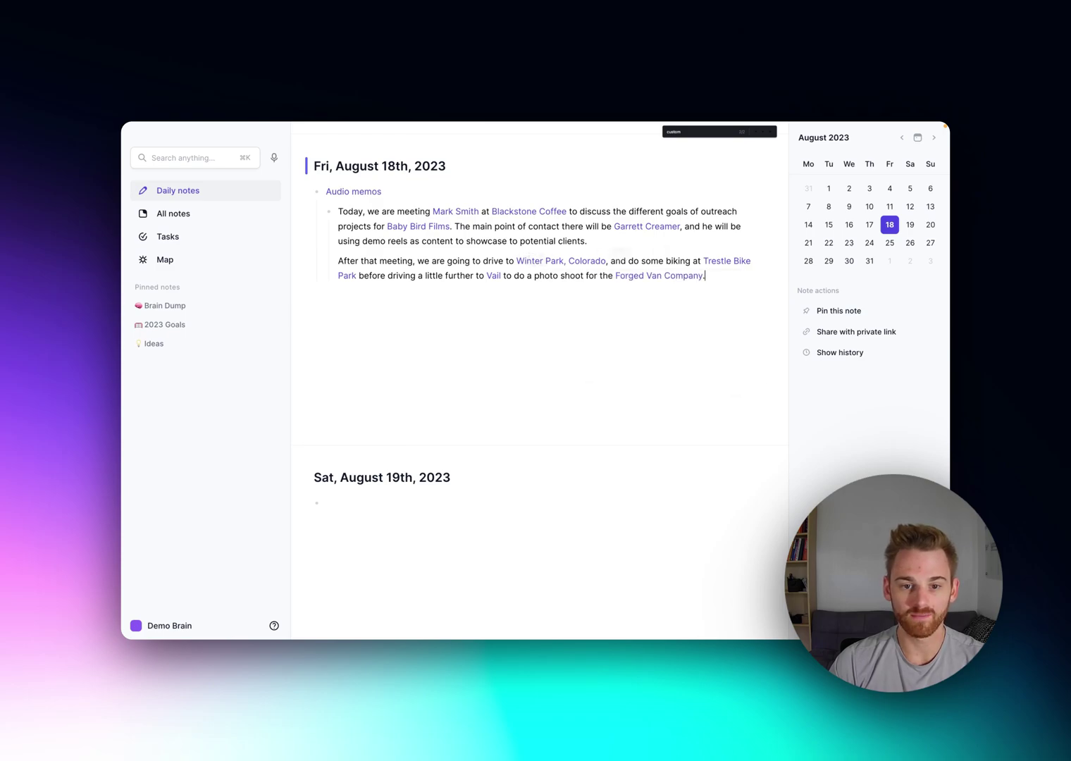
mouse_move(719, 256)
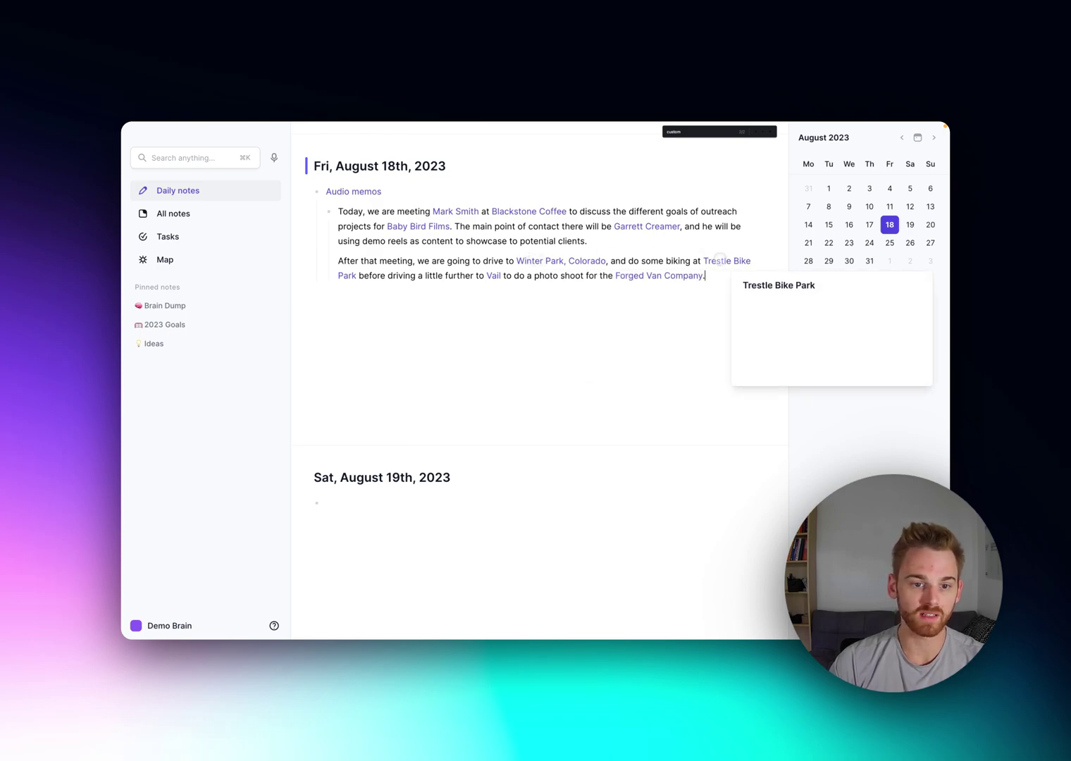
mouse_move(496, 280)
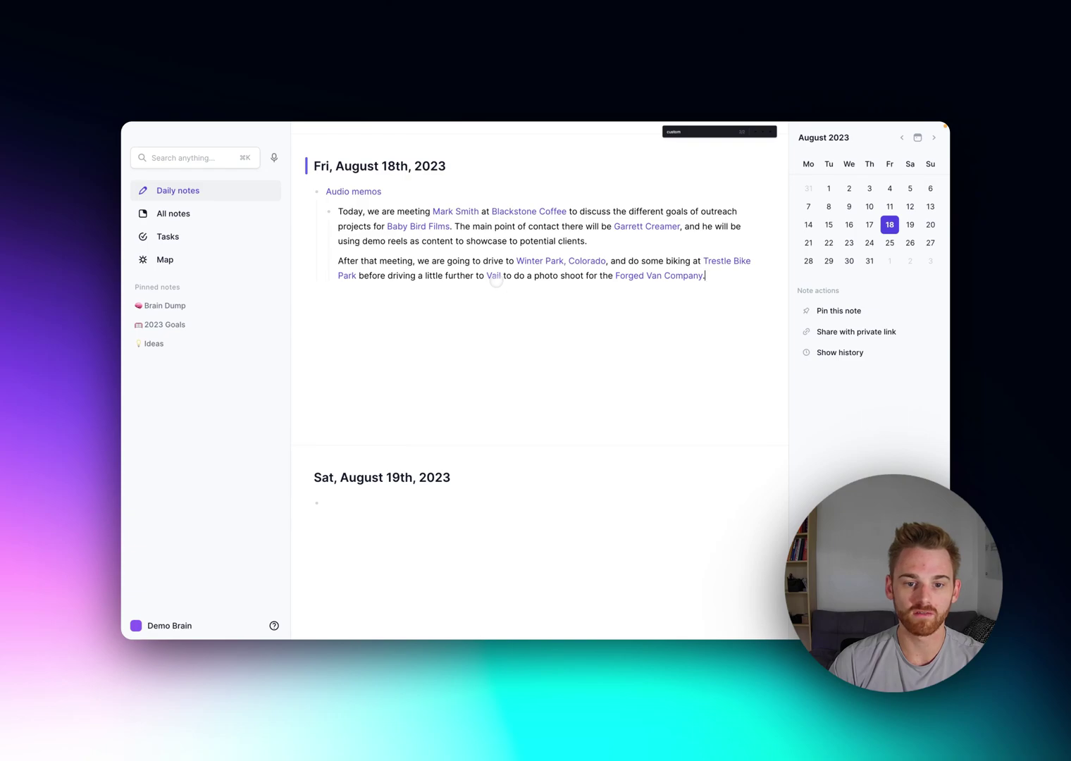
mouse_move(656, 281)
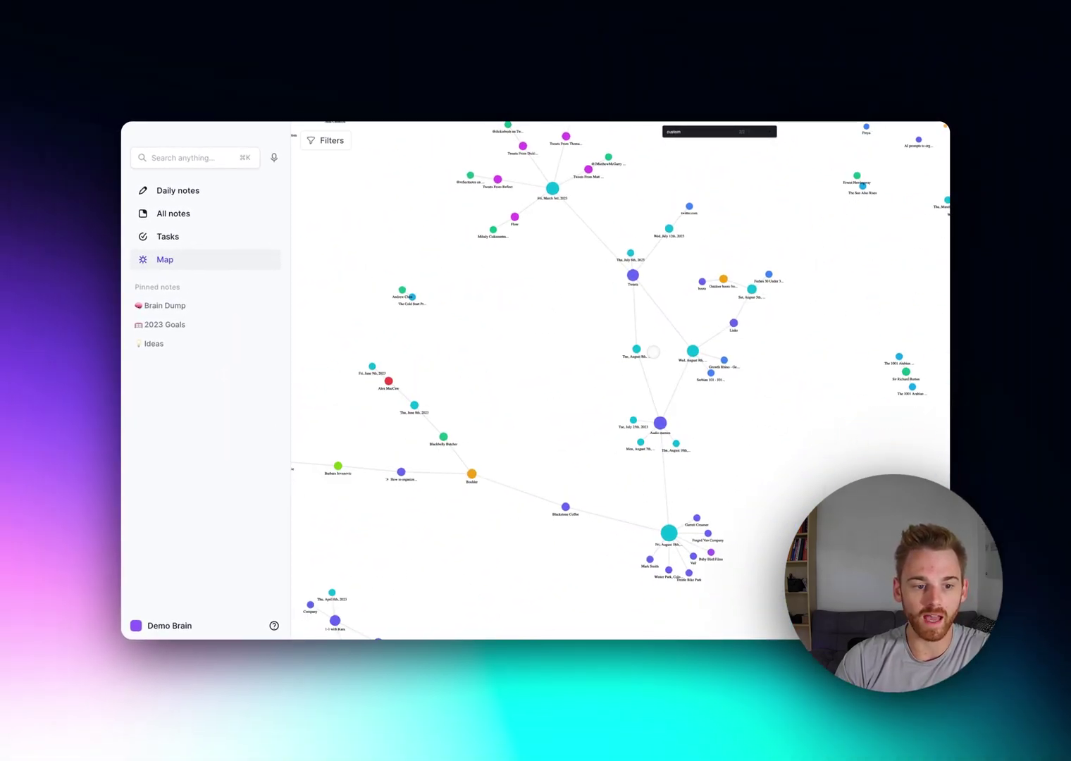
scroll(390, 437, "up", 2)
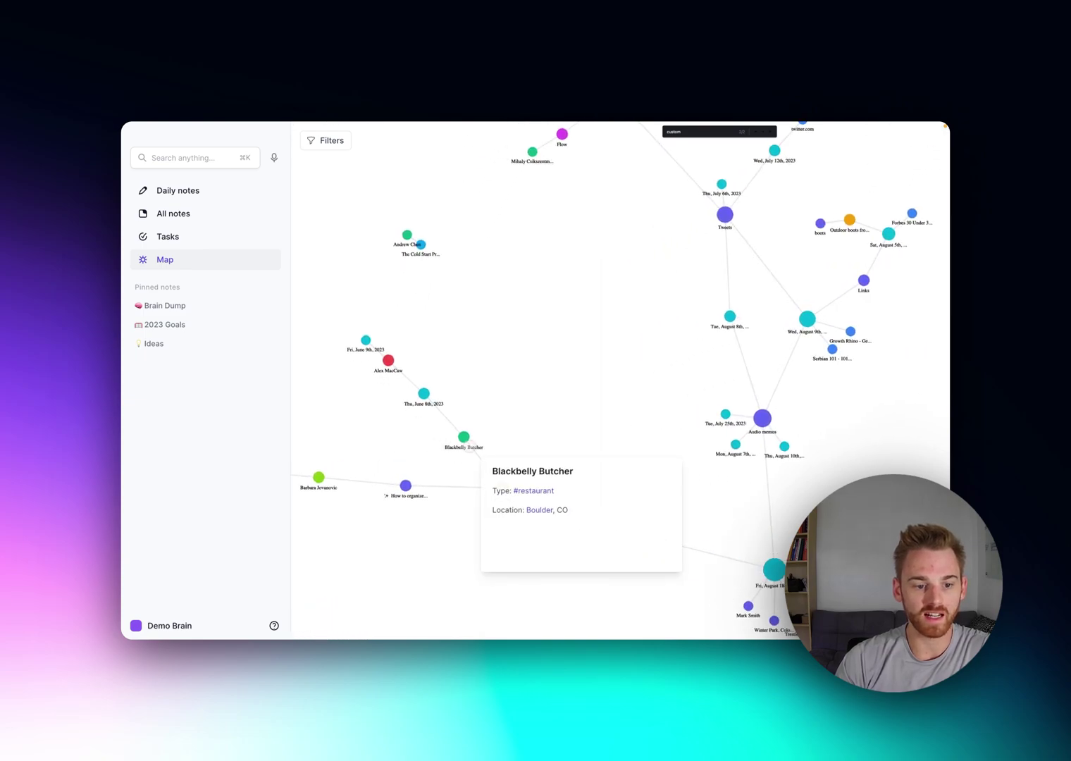
scroll(463, 438, "down", 2)
scroll(608, 380, "down", 2)
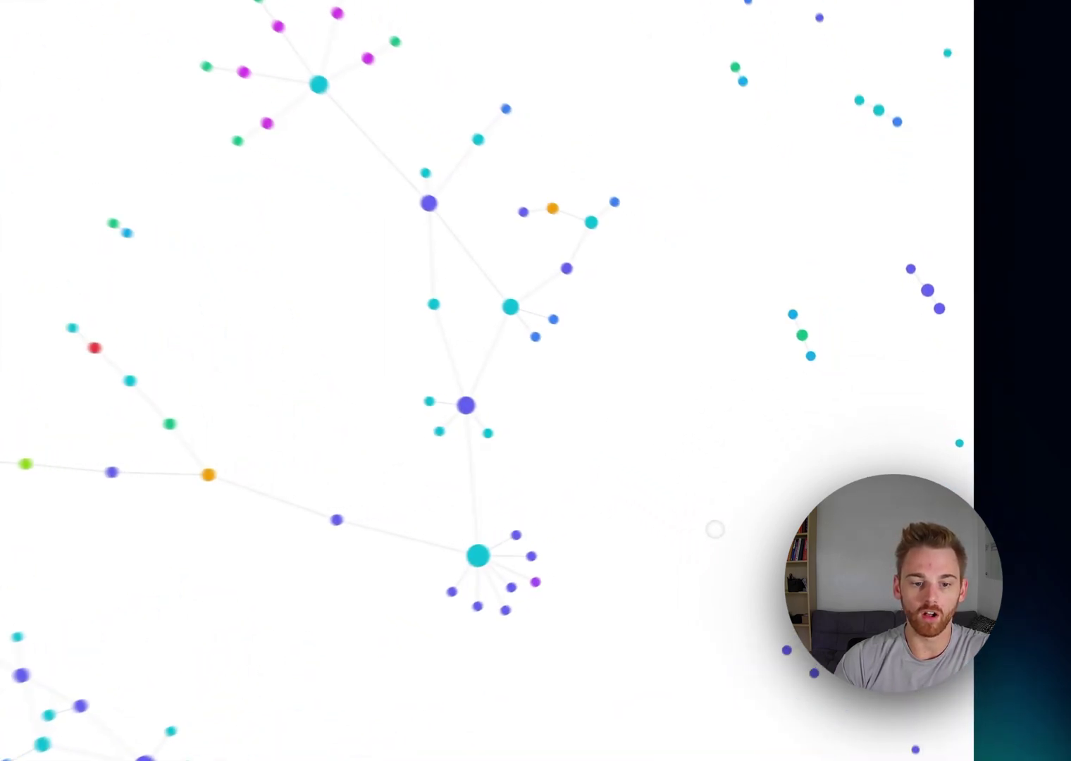
left_click_drag(806, 482, 750, 422)
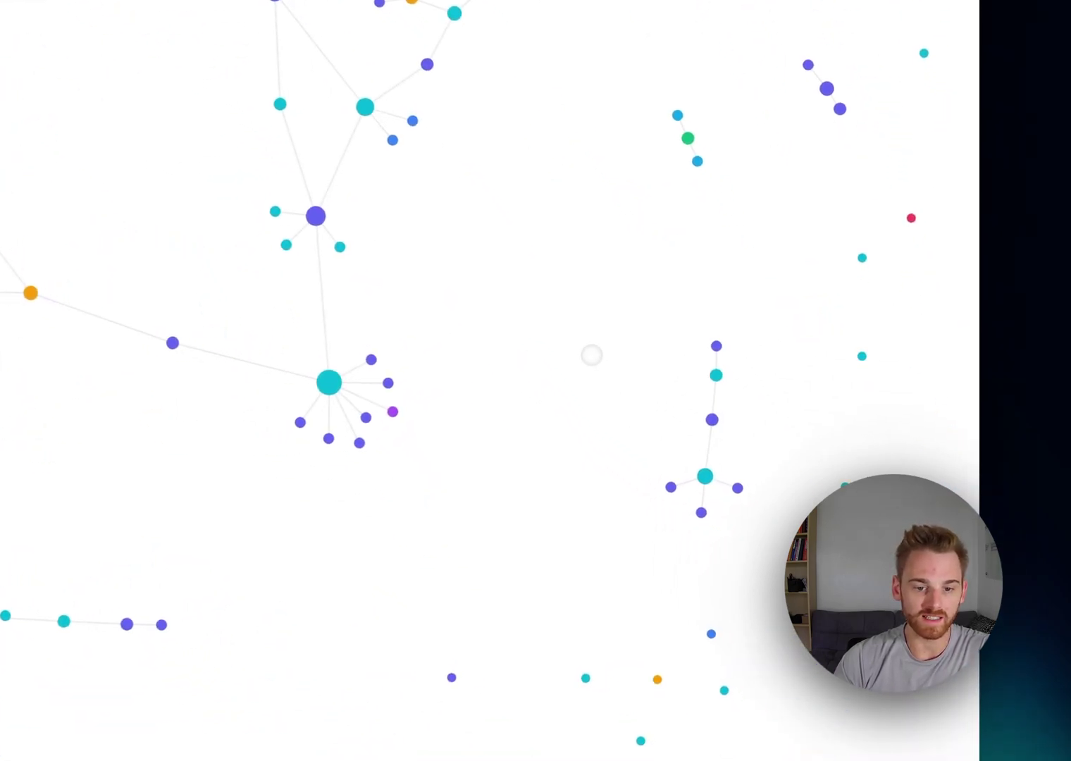
scroll(751, 422, "down", 2)
scroll(587, 354, "down", 2)
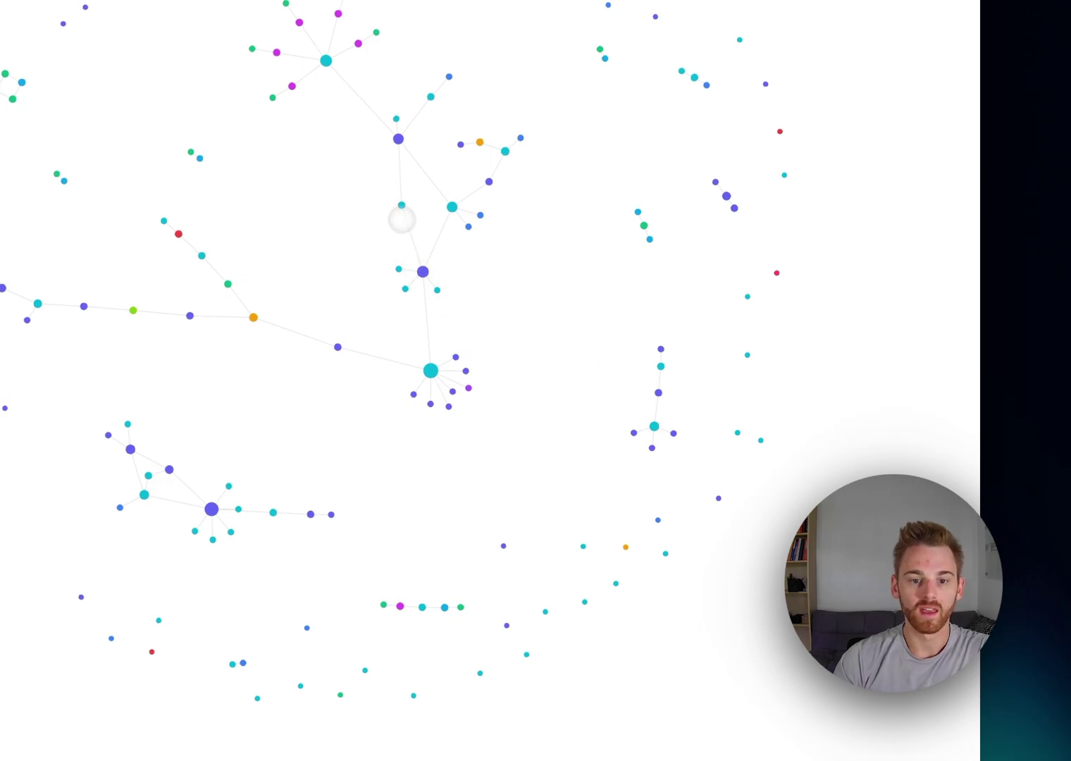
scroll(449, 294, "up", 3)
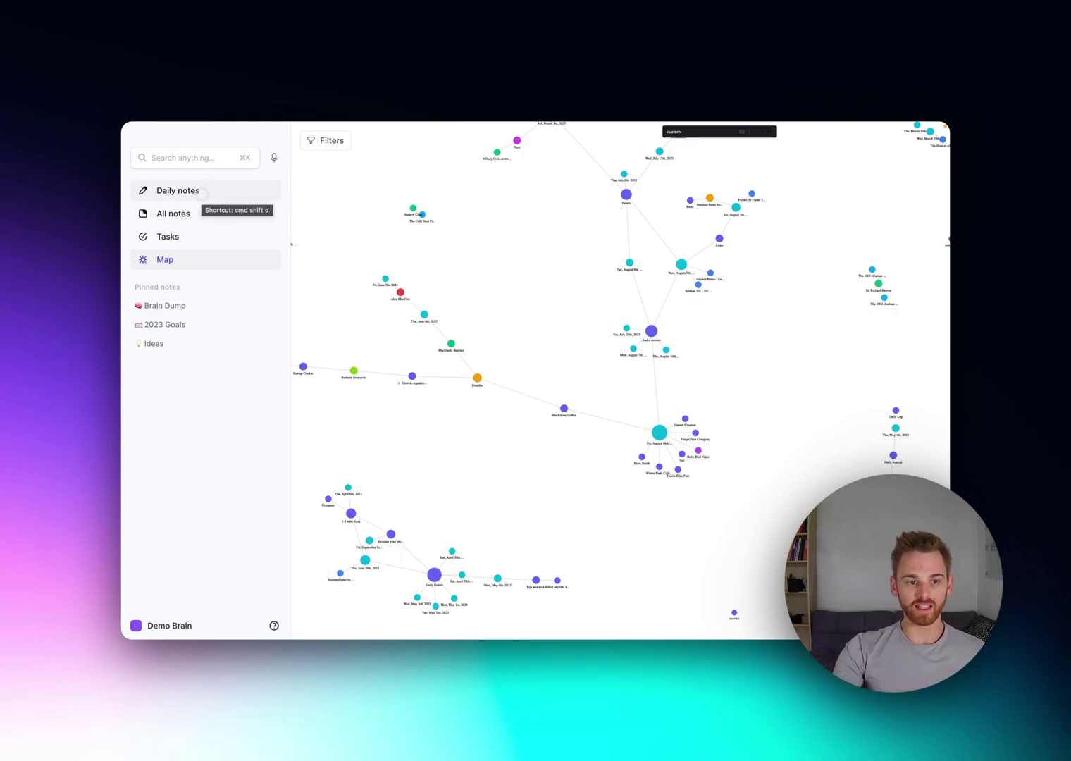
scroll(653, 376, "down", 3)
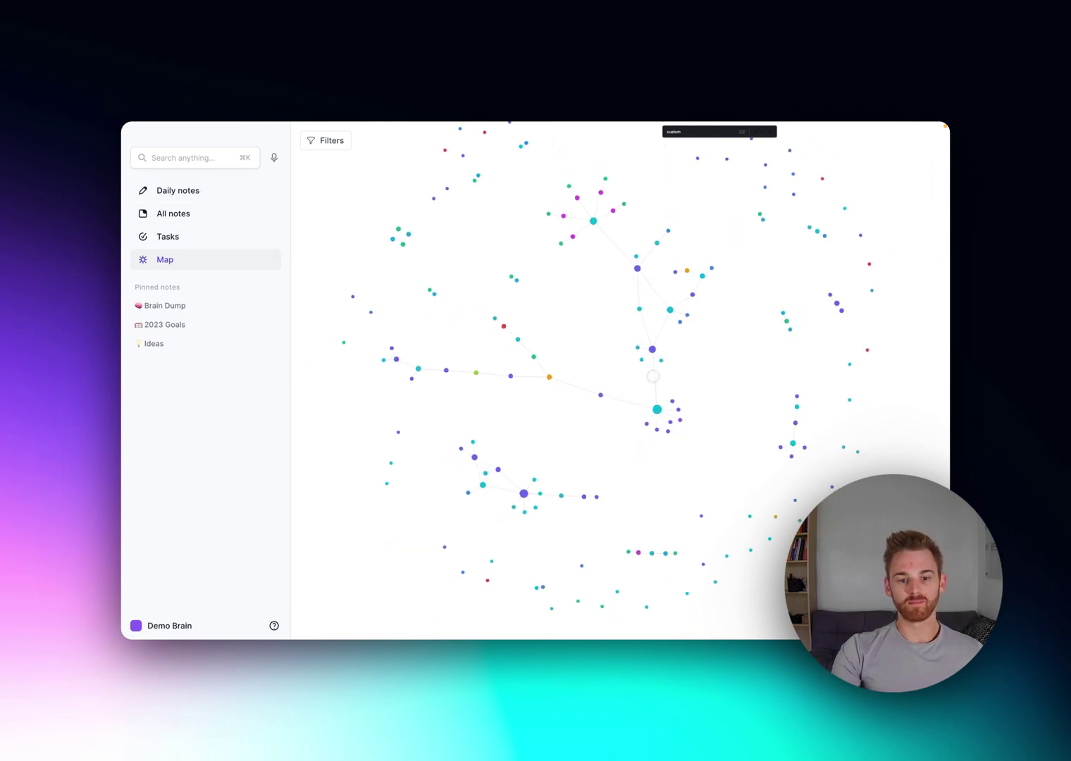
scroll(653, 376, "down", 2)
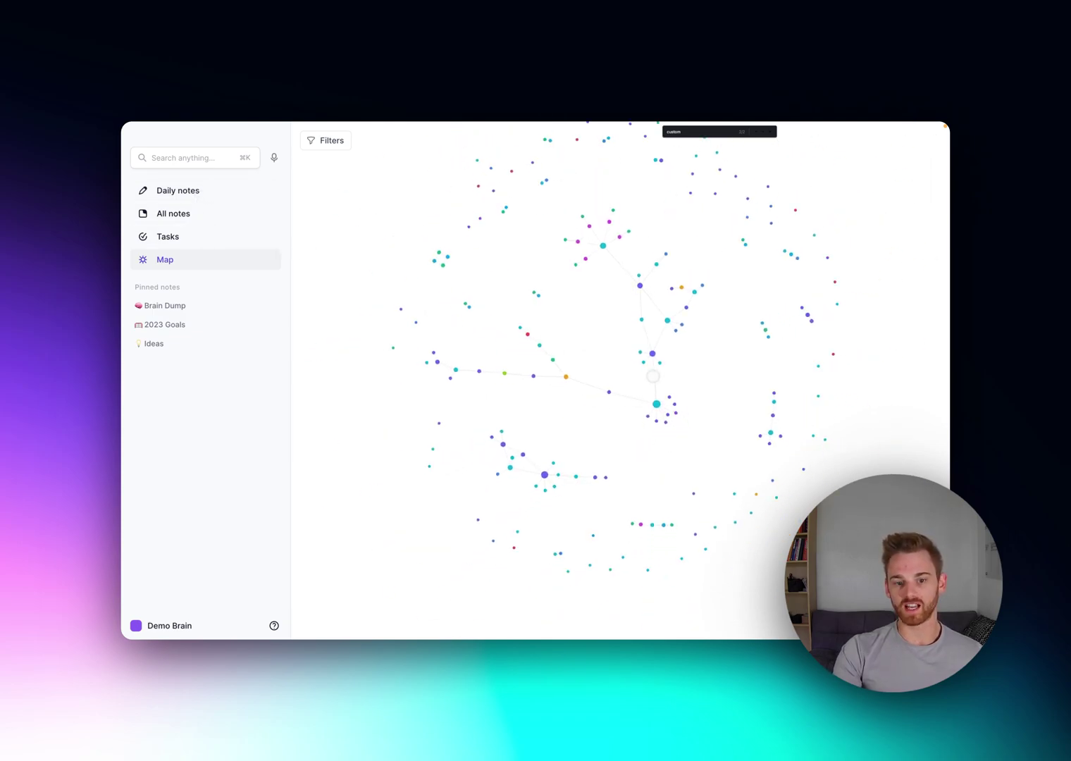